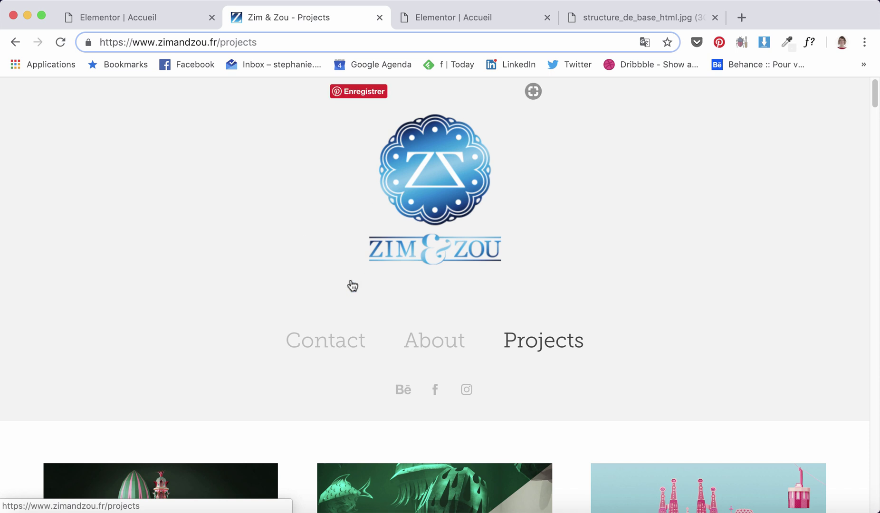
Compare the header, navigation, project grid and footer areas of the Zim & Zou projects page with the HTML structure diagram
scroll(497, 337, "down", 5)
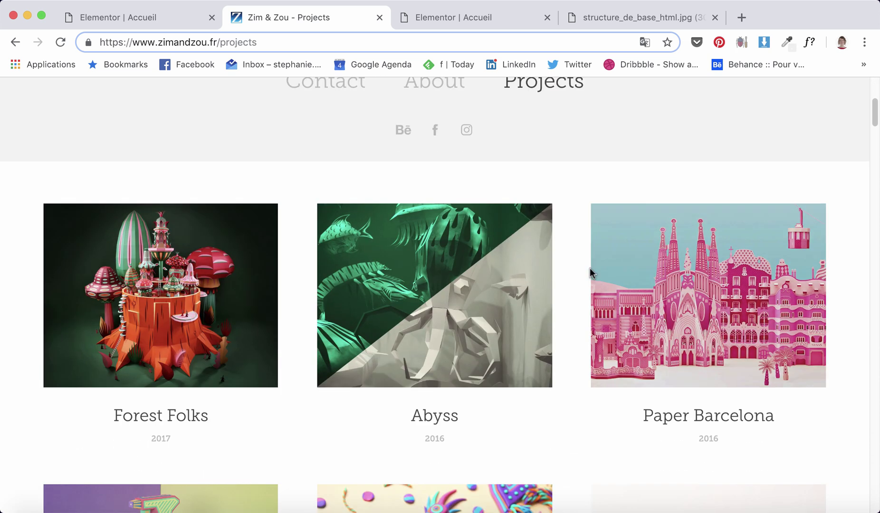
scroll(592, 350, "down", 12)
scroll(423, 281, "down", 20)
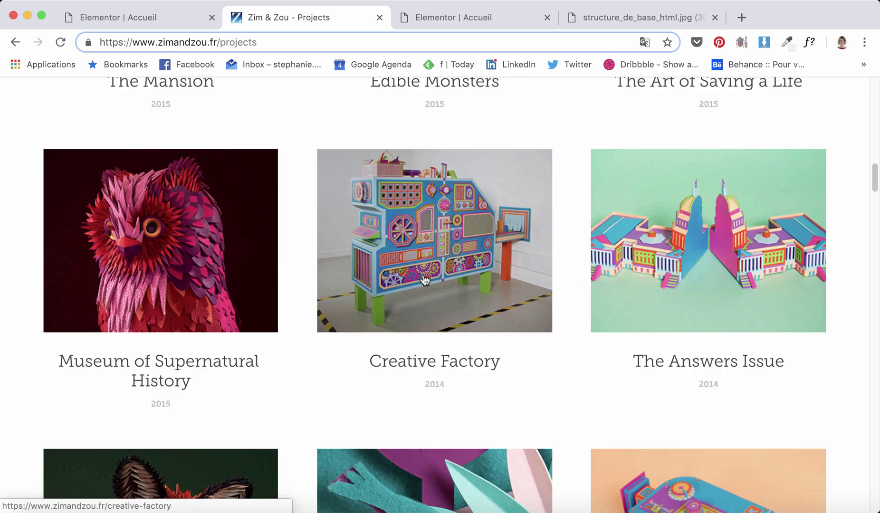
scroll(426, 278, "down", 15)
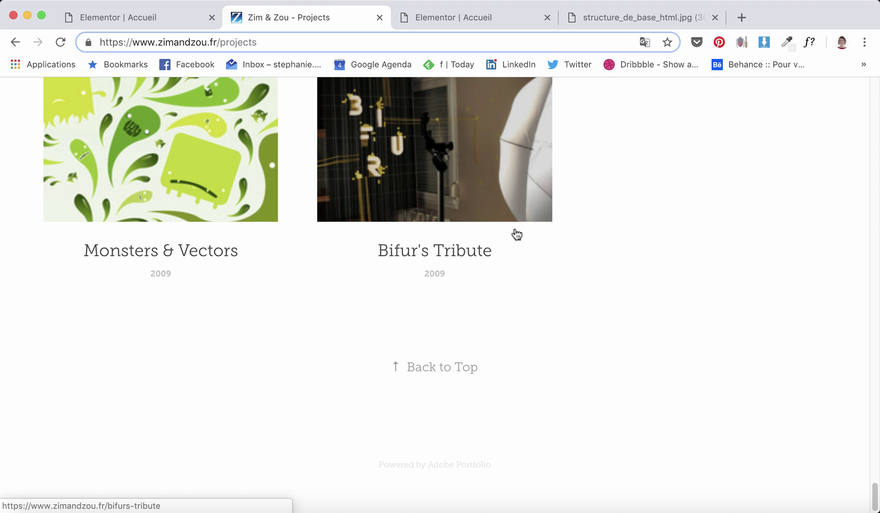
left_click(613, 20)
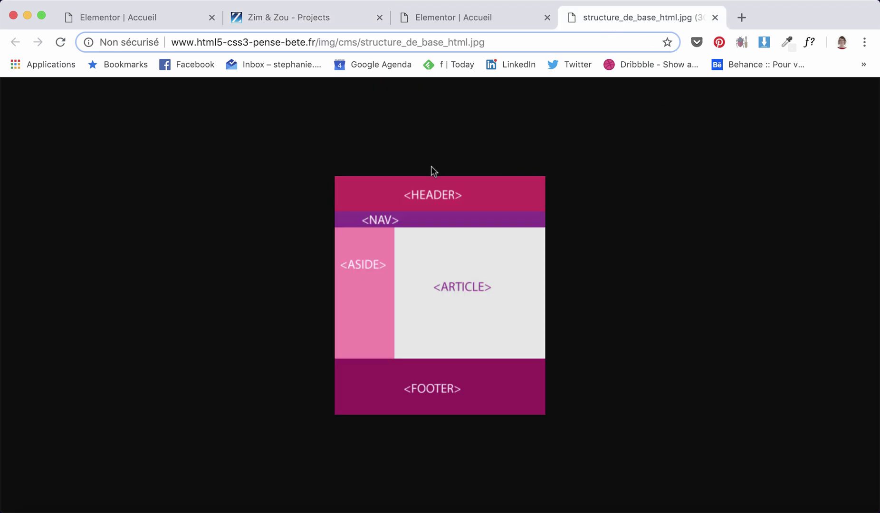
mouse_move(393, 196)
mouse_move(502, 178)
left_click(309, 15)
scroll(422, 302, "up", 20)
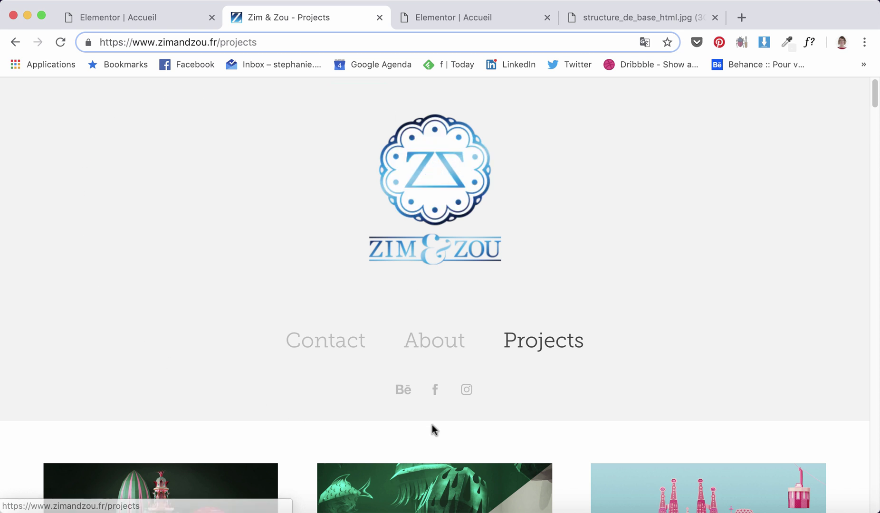
left_click(613, 16)
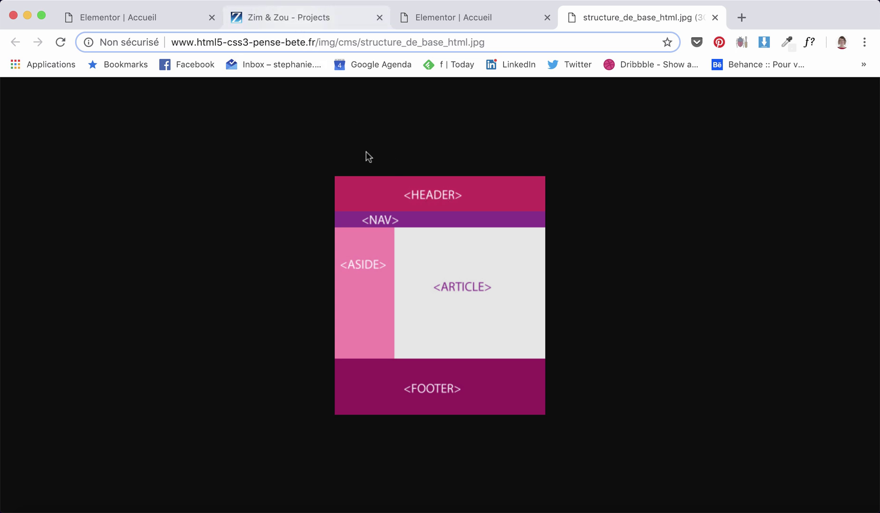
left_click(275, 17)
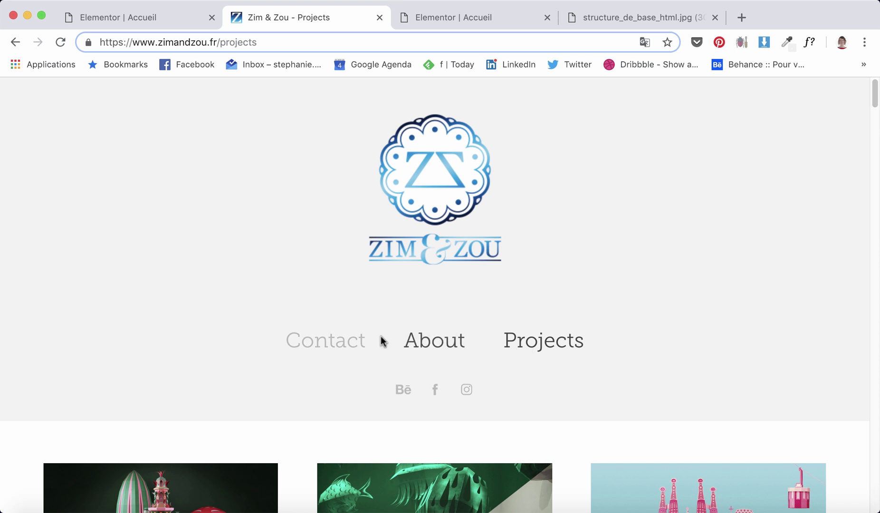
Switch to the Elementor editor and add a single-column section below the existing empty one
left_click(104, 19)
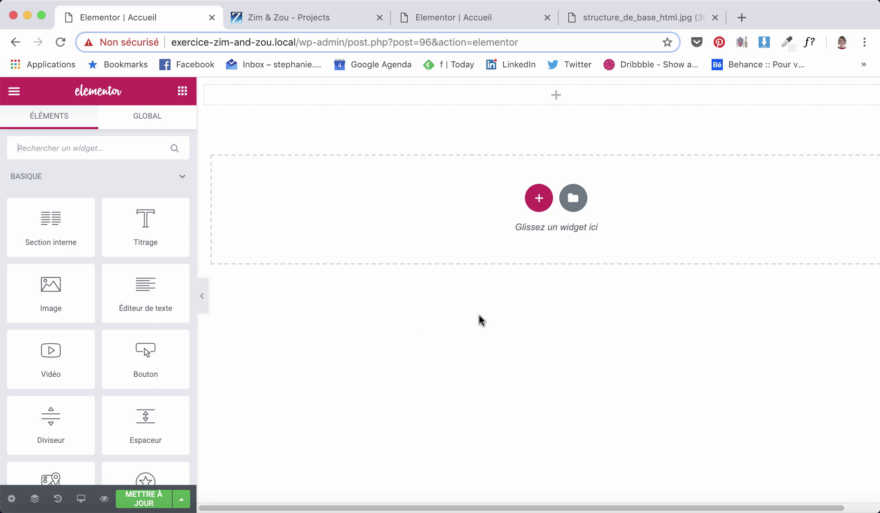
left_click(539, 199)
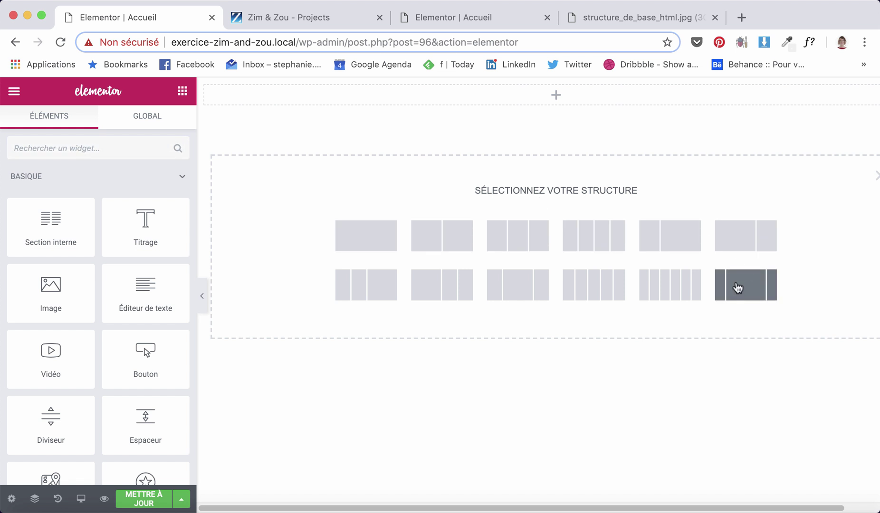
left_click(295, 18)
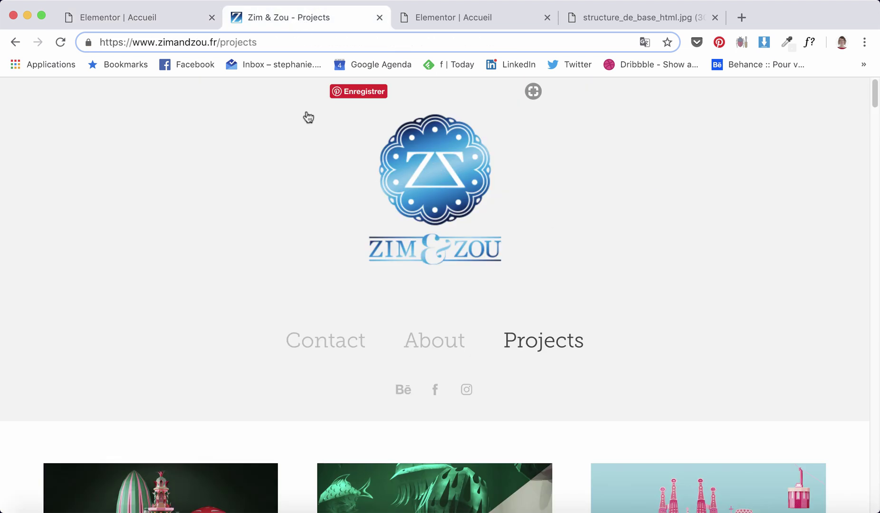
left_click(155, 21)
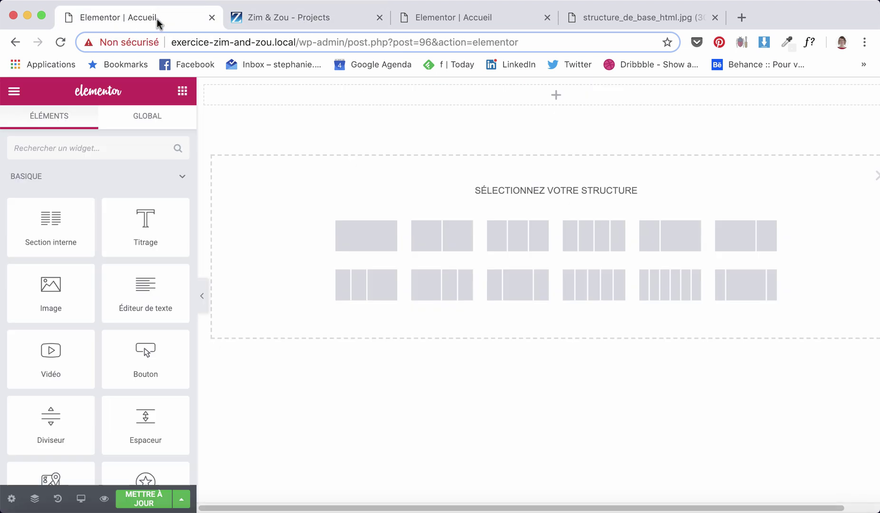
left_click(362, 236)
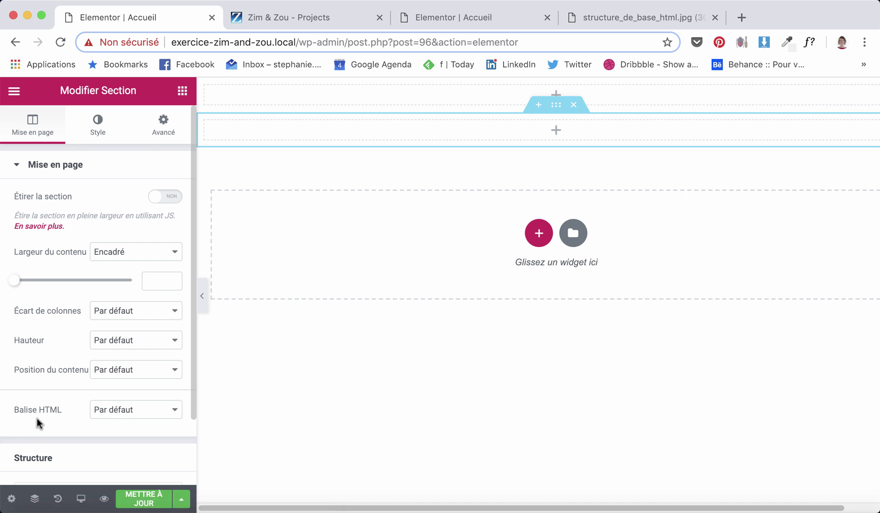
Set the HTML tag of the new single-column section to header
left_click(100, 411)
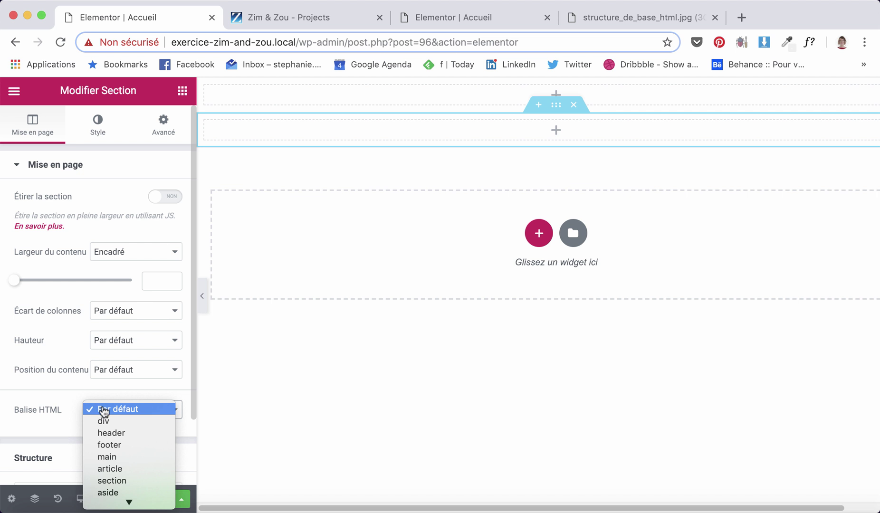
left_click(124, 434)
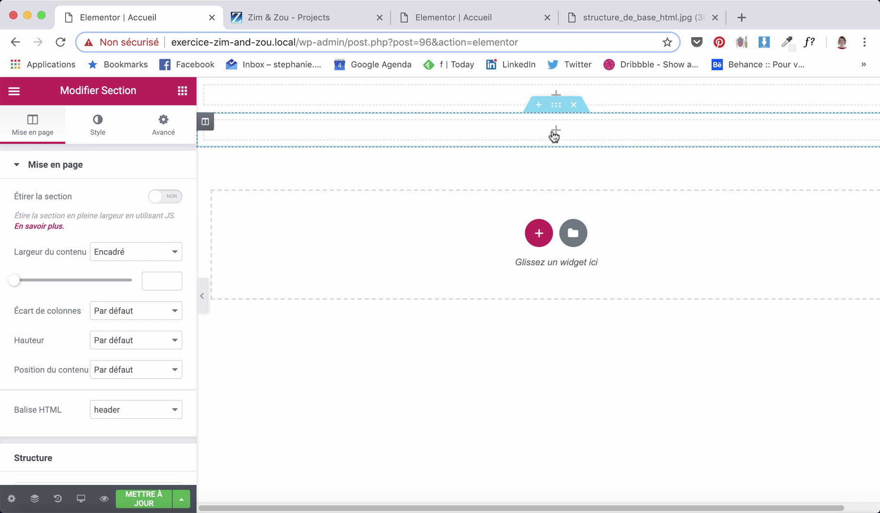
right_click(555, 105)
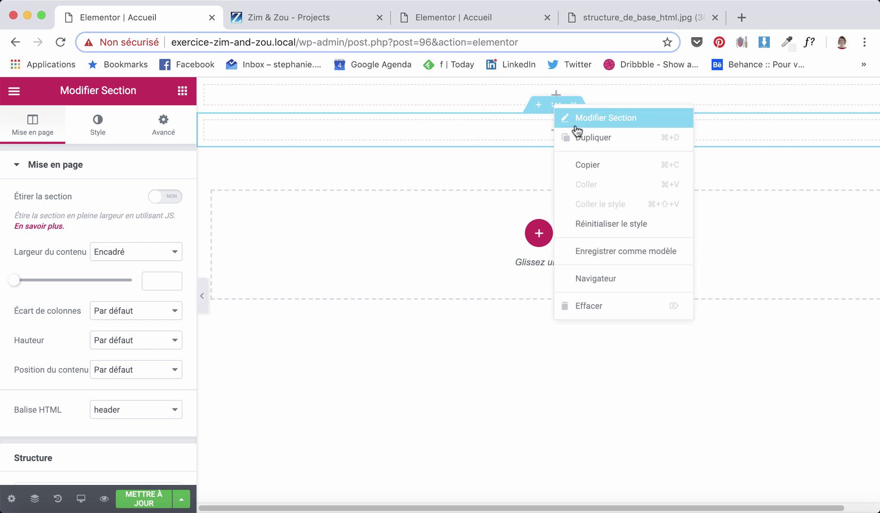
left_click(529, 167)
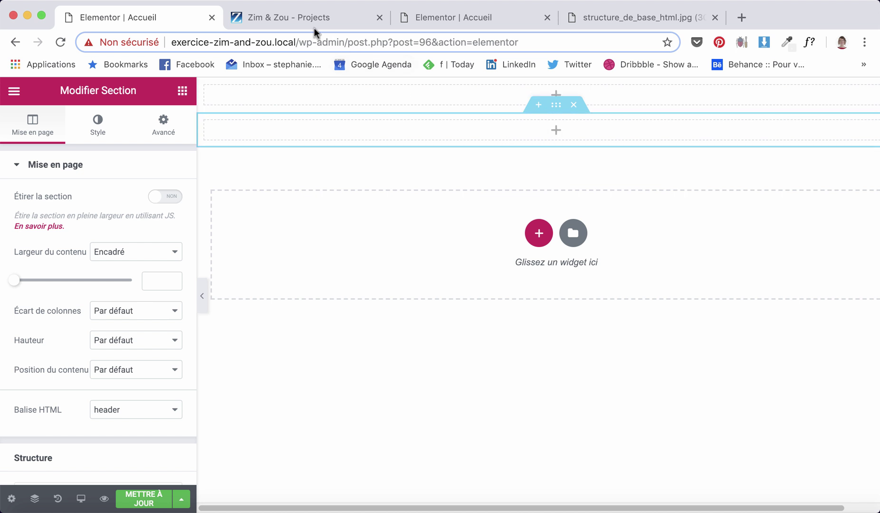
Sample the light grey header background color #F3F3F2 from the Zim & Zou projects page with the color picker extension
left_click(294, 18)
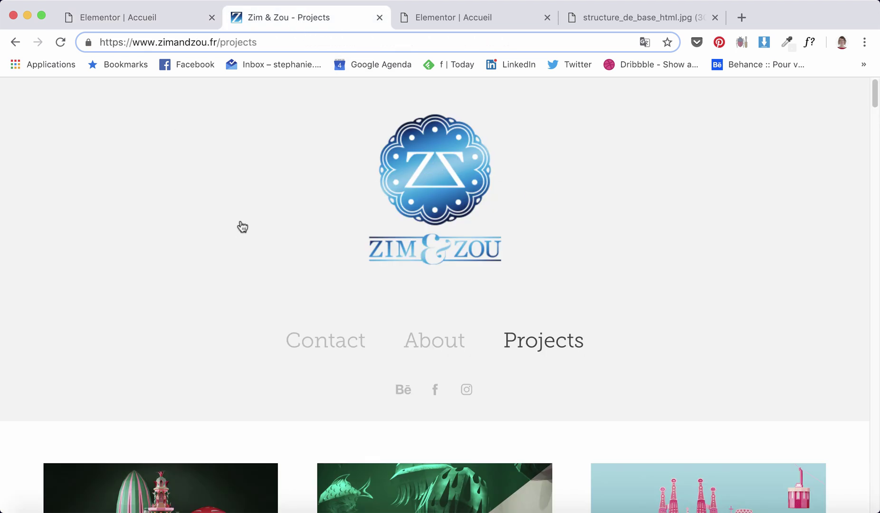
key("ctrl+shift+Tab")
left_click(98, 128)
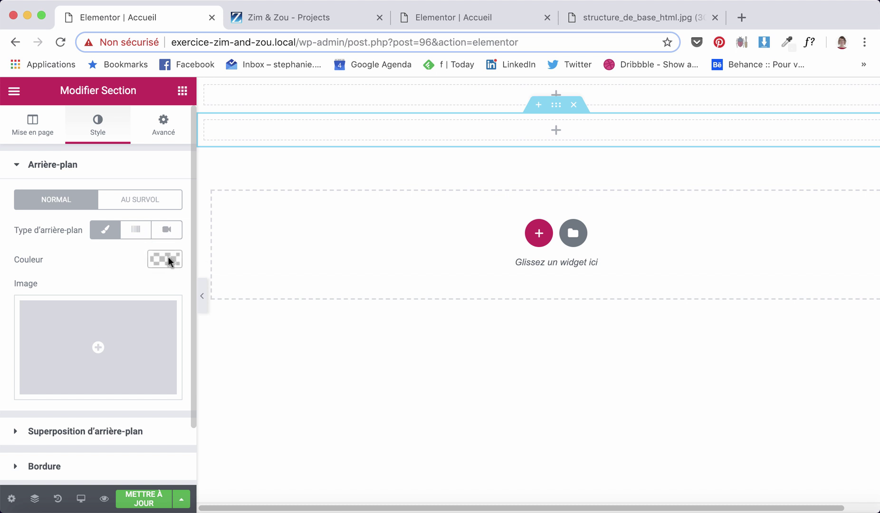
left_click(288, 18)
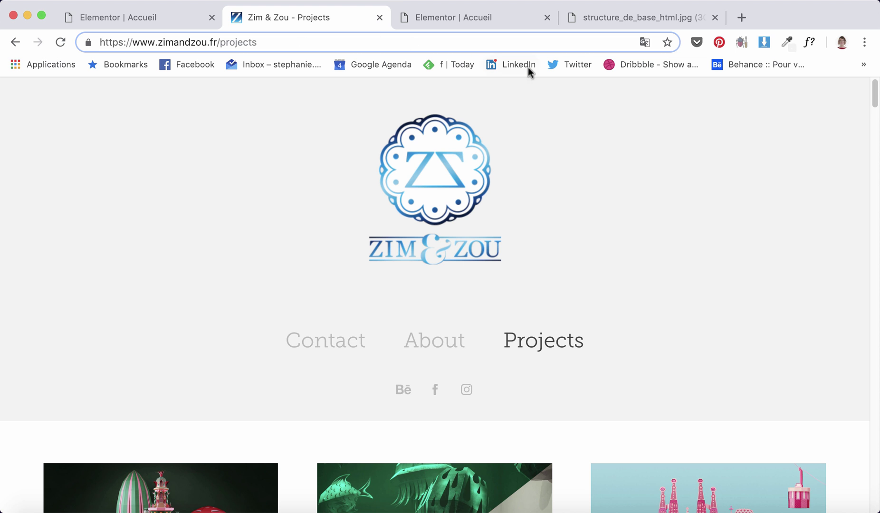
left_click(786, 42)
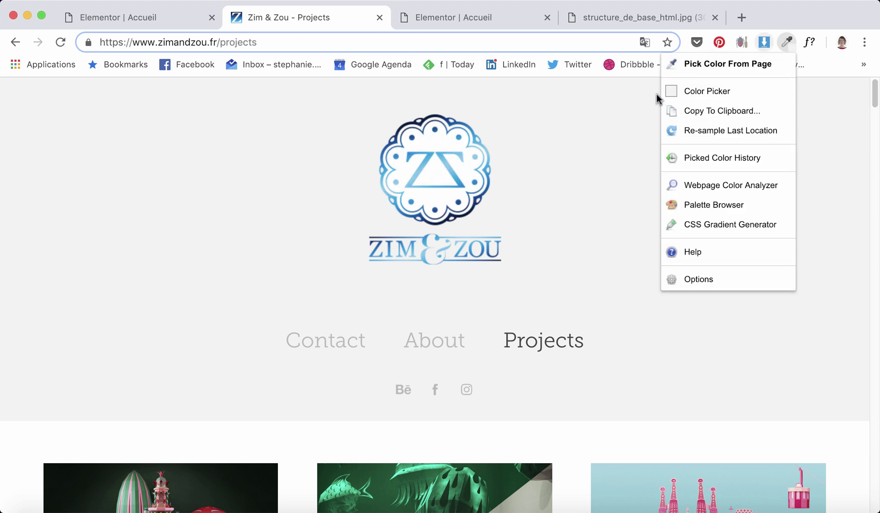
left_click(688, 66)
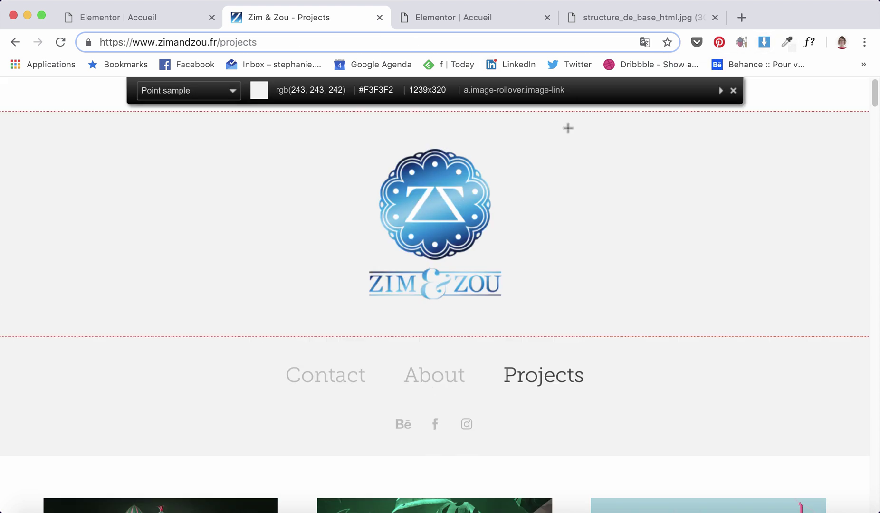
left_click(568, 127)
Apply the sampled light grey as the header section's background color in Elementor
left_click(90, 17)
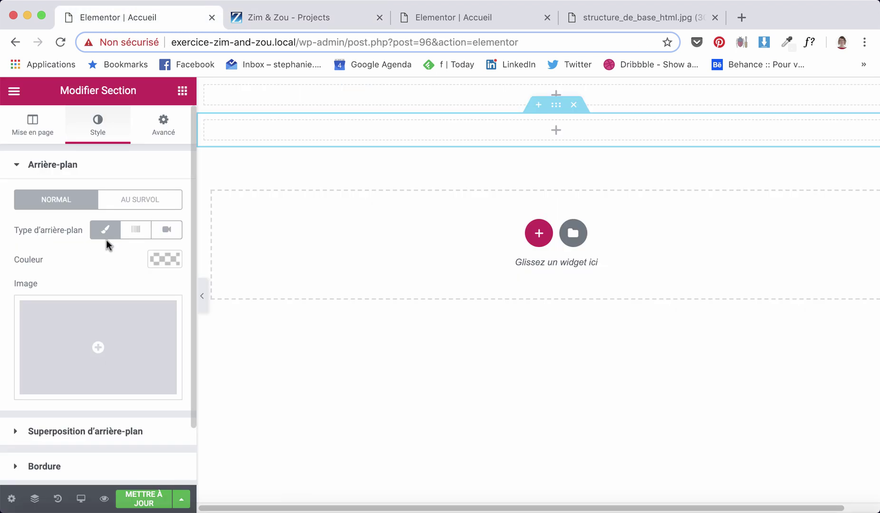
left_click(163, 261)
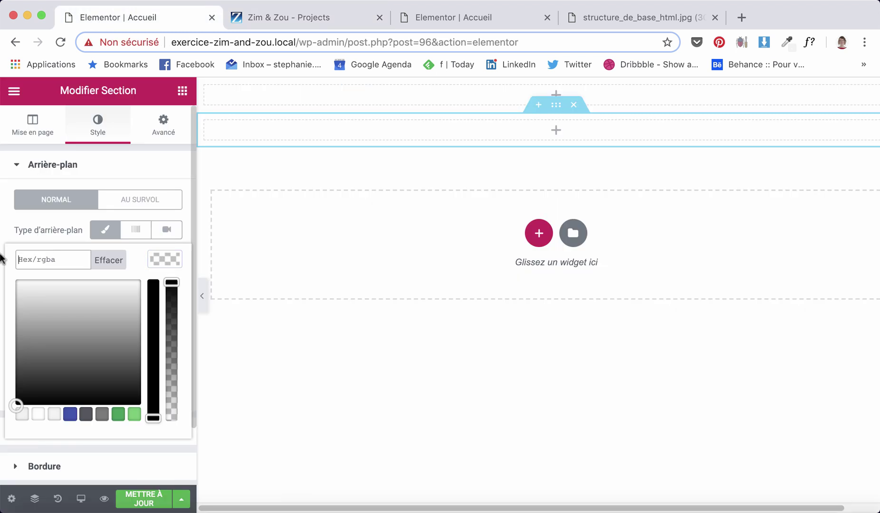
left_click(16, 258)
key("ctrl+v")
left_click(530, 133)
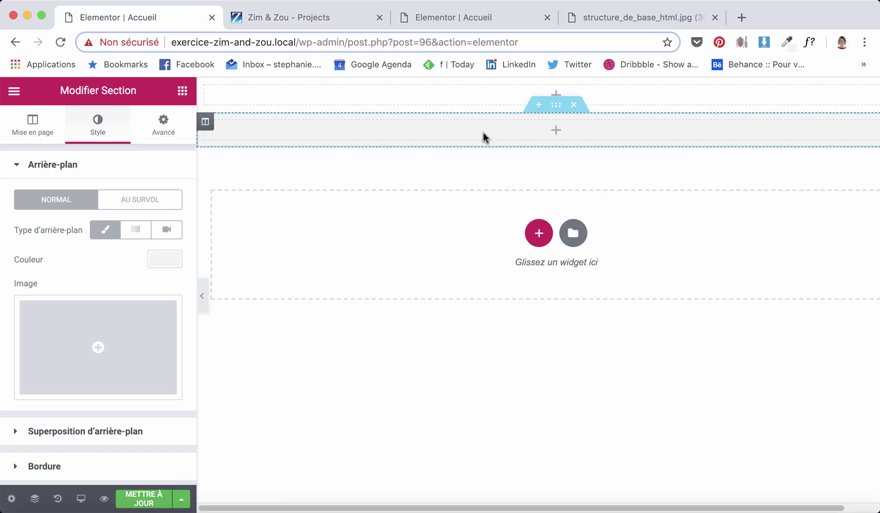
scroll(180, 231, "down", 1)
Check the project grid on the Zim & Zou page and add an equal three-column section below the header section in Elementor
left_click(328, 25)
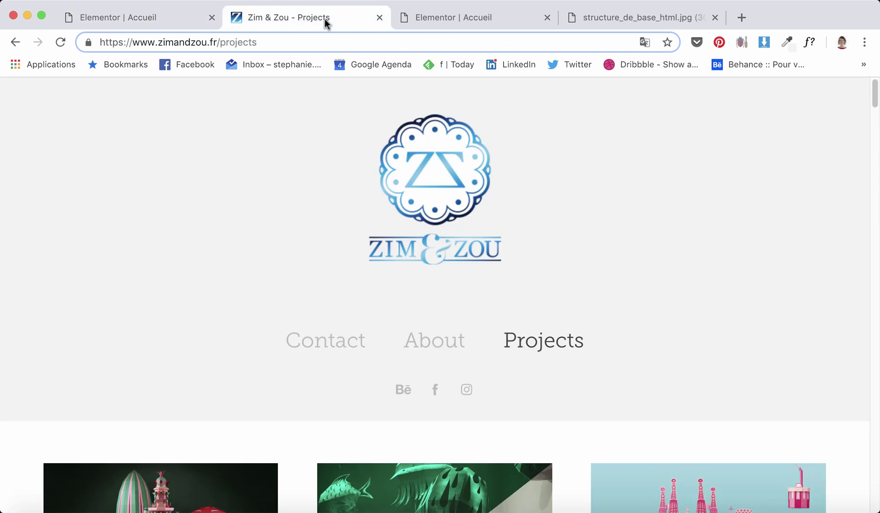
scroll(390, 259, "down", 5)
scroll(412, 289, "down", 1)
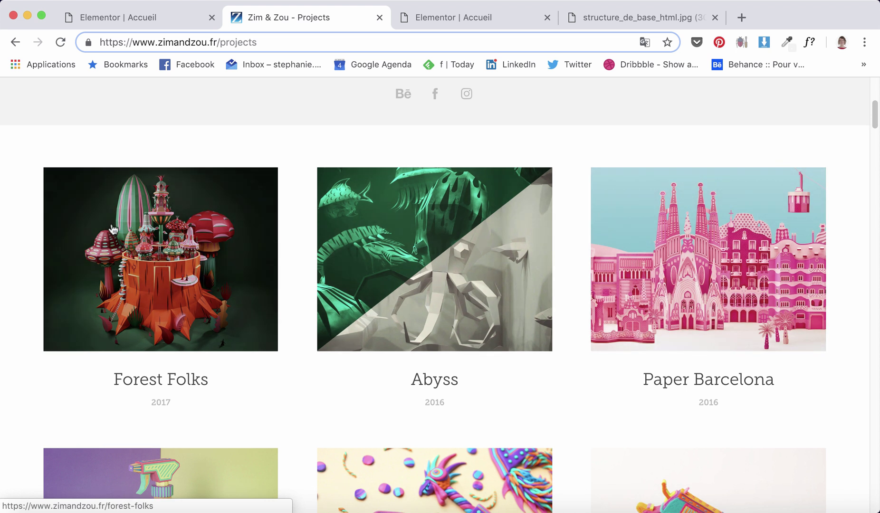
left_click(165, 20)
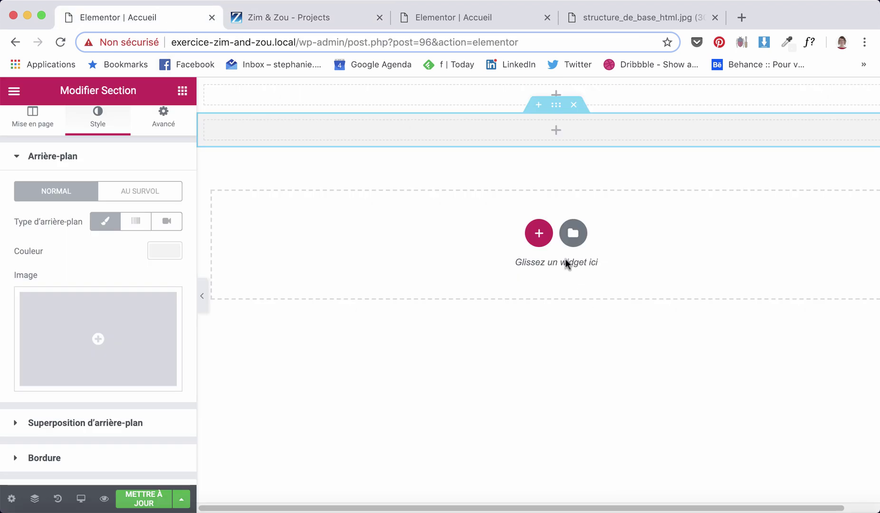
left_click(537, 233)
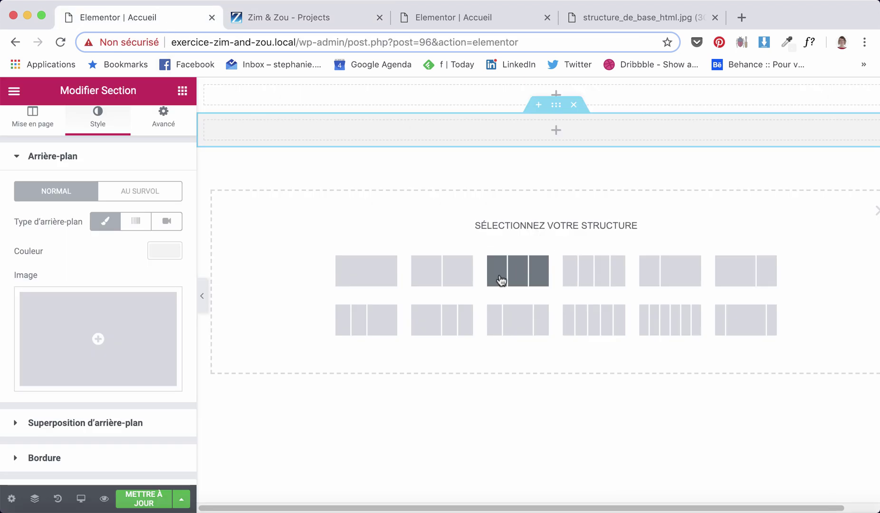
left_click(522, 277)
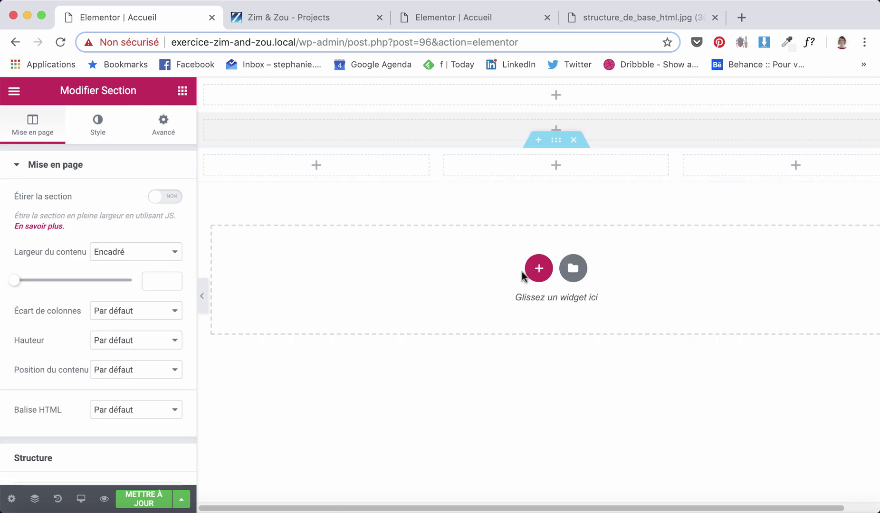
Set the HTML tag of the three-column section to main
scroll(95, 361, "down", 1)
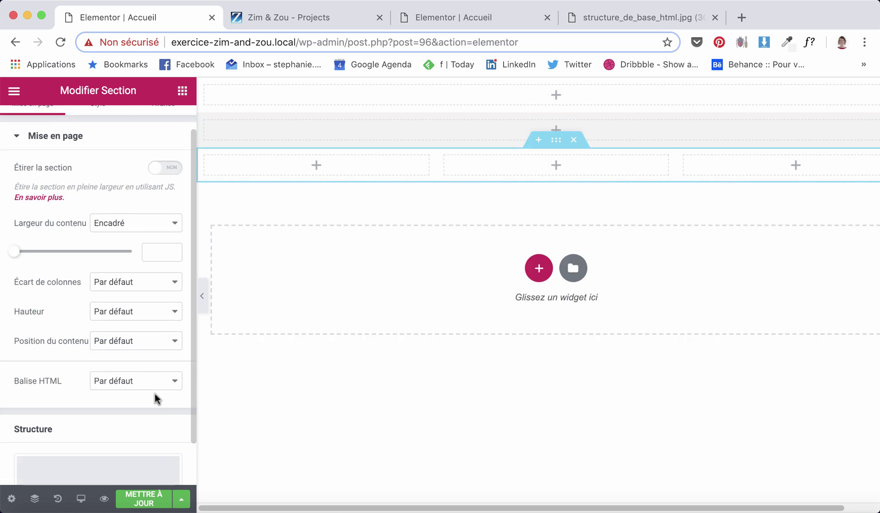
left_click(174, 384)
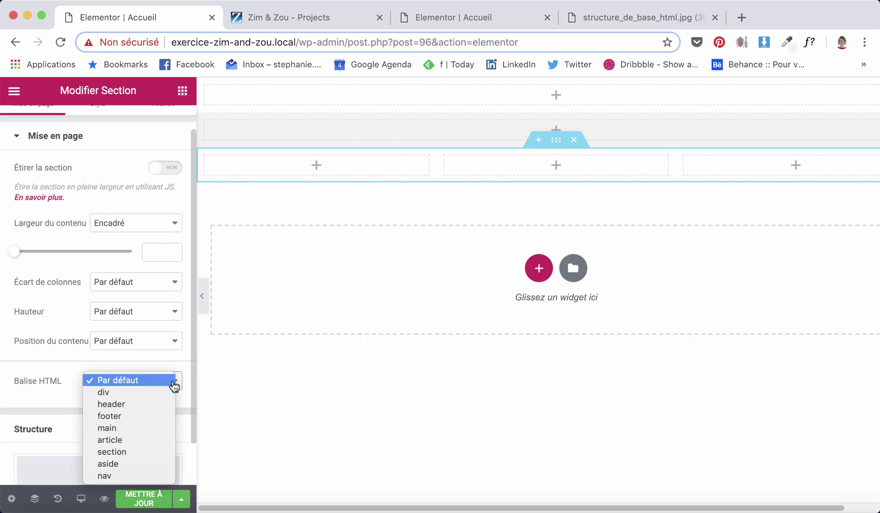
left_click(116, 428)
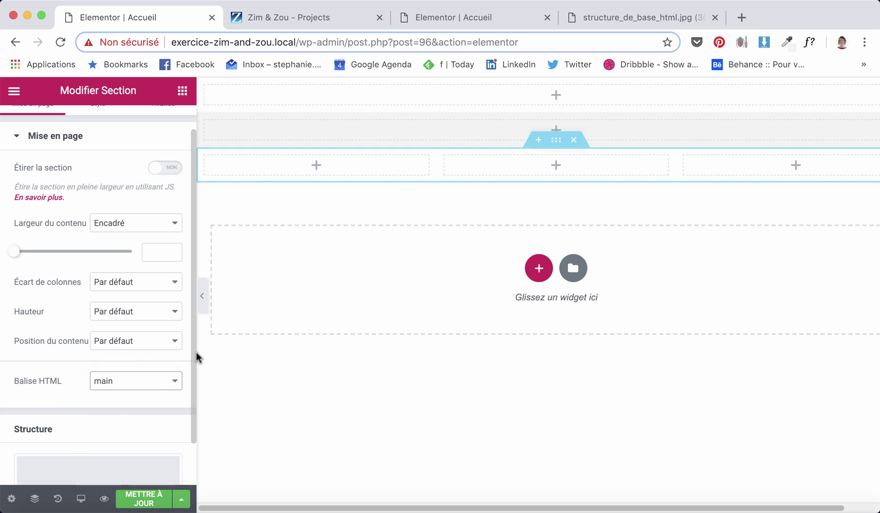
Check the bottom of the Zim & Zou projects page and add a single-column section below the three-column section in Elementor
left_click(273, 19)
scroll(355, 341, "down", 20)
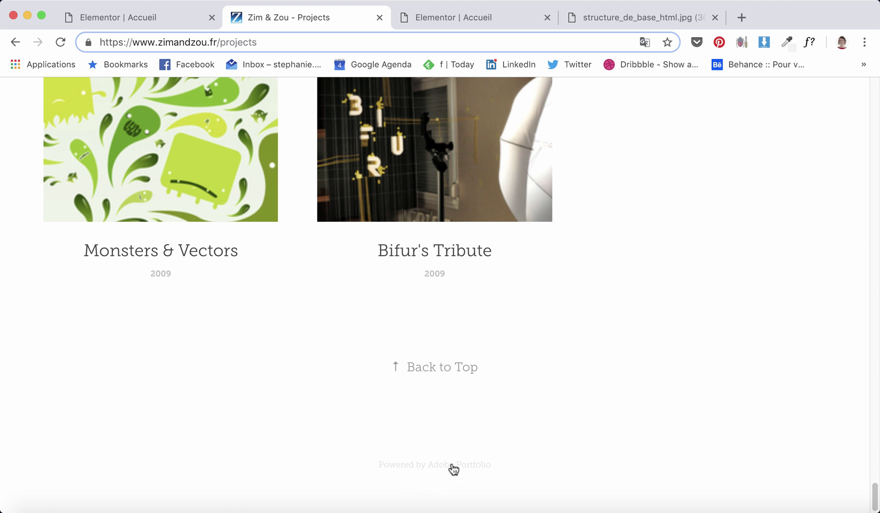
left_click(121, 18)
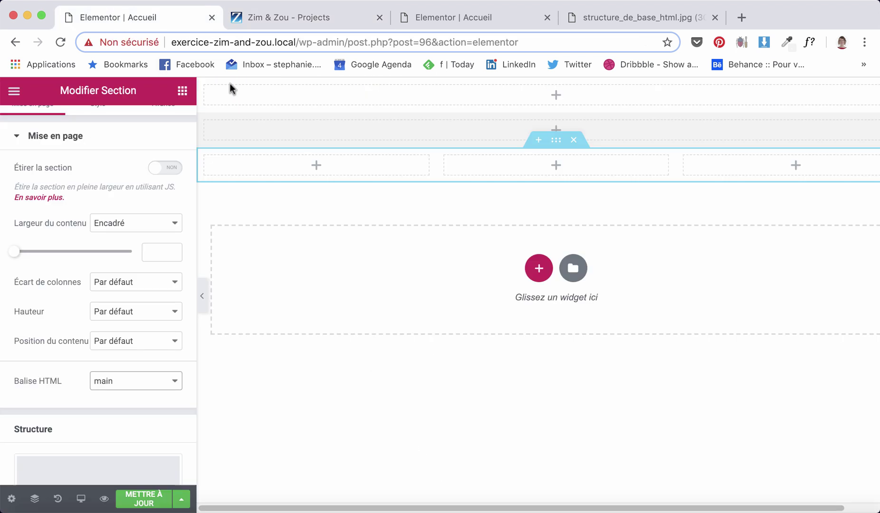
left_click(537, 266)
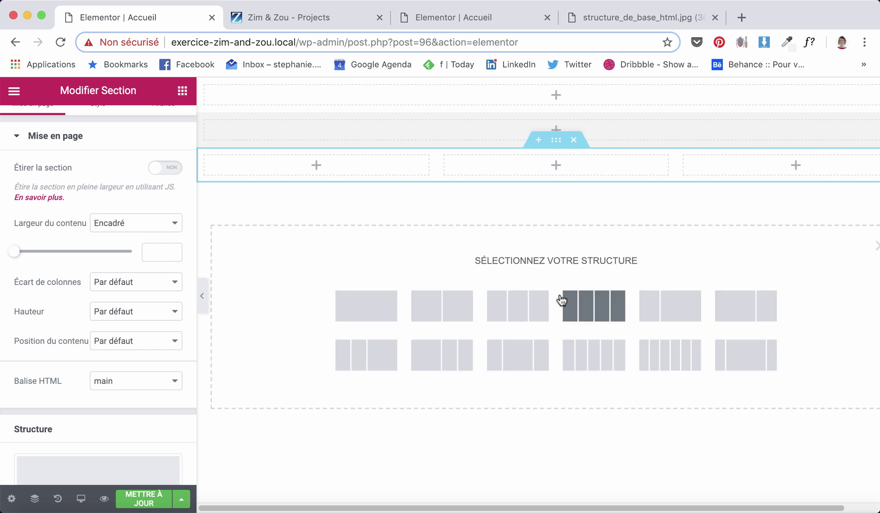
left_click(380, 296)
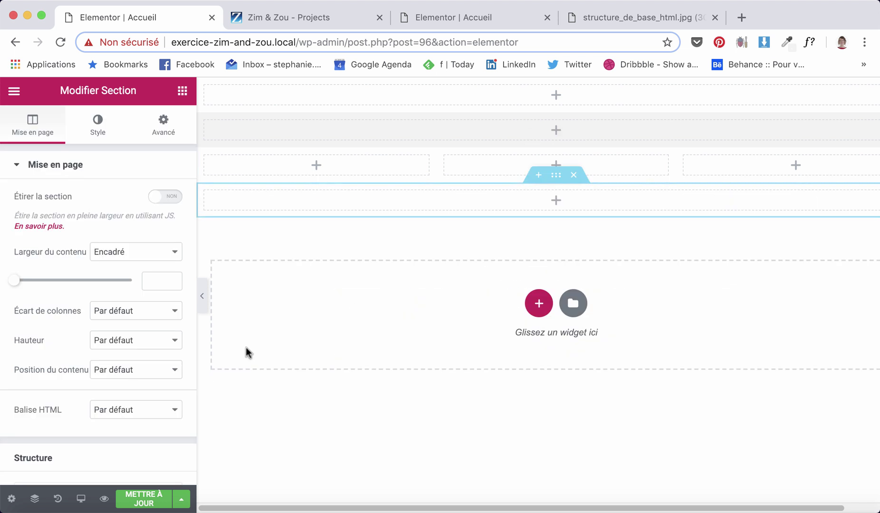
Set the HTML tag of the new single-column section to footer
left_click(169, 409)
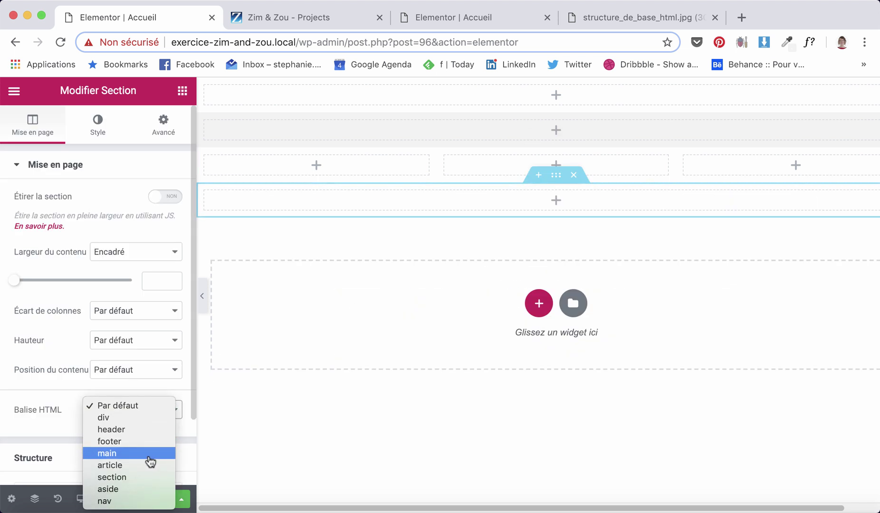
left_click(122, 441)
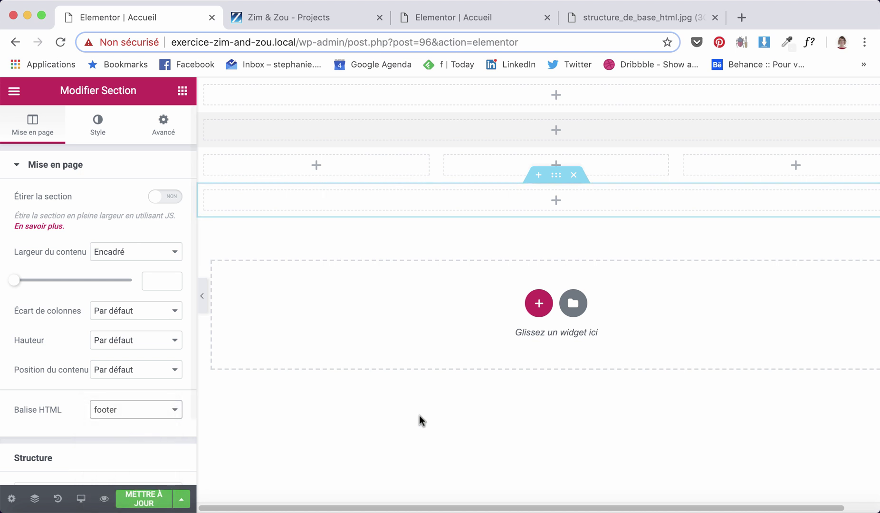
left_click(452, 412)
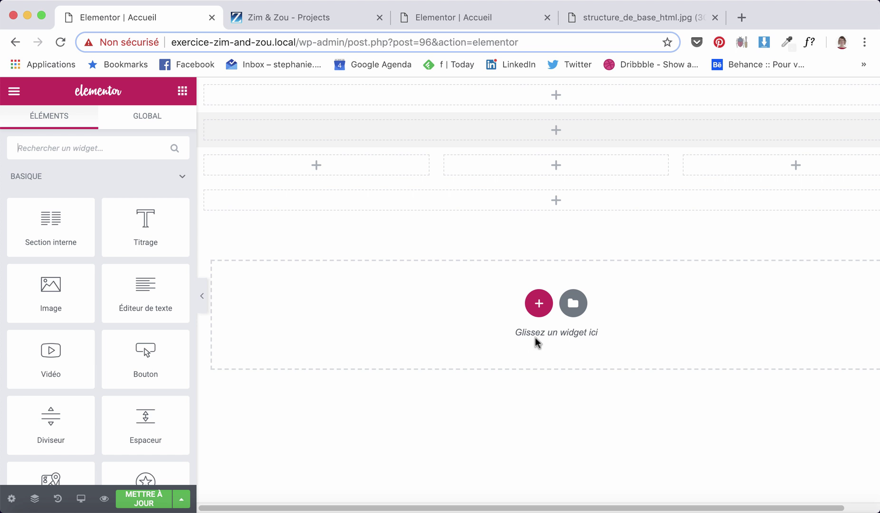
Add a two-column section below the footer section and give it the 66, 33 structure after trying 33, 66
left_click(539, 306)
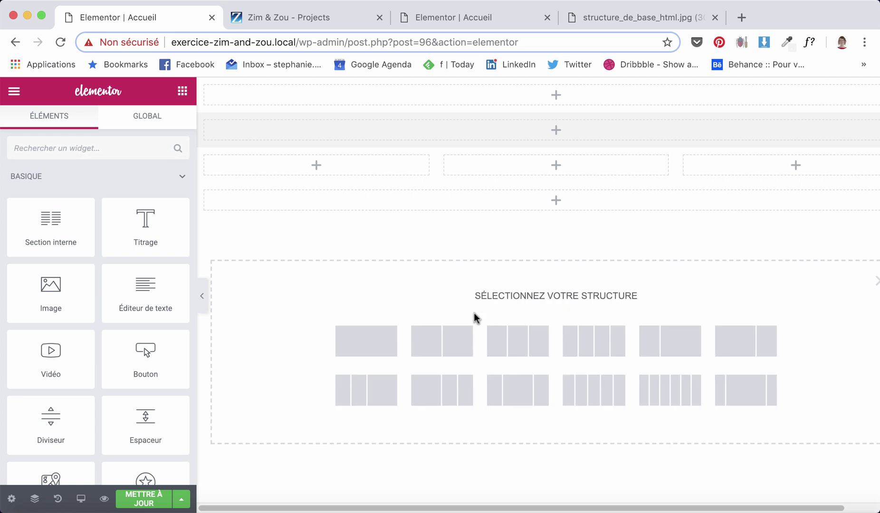
left_click(465, 340)
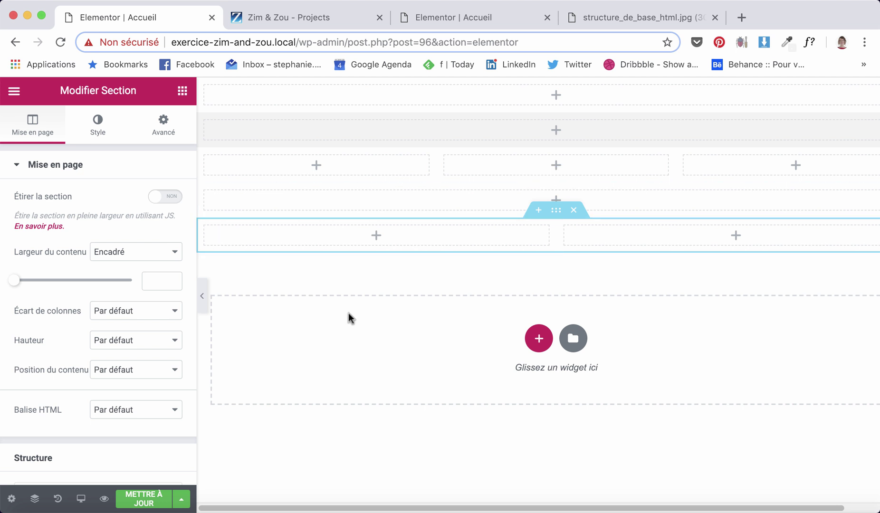
scroll(161, 301, "down", 5)
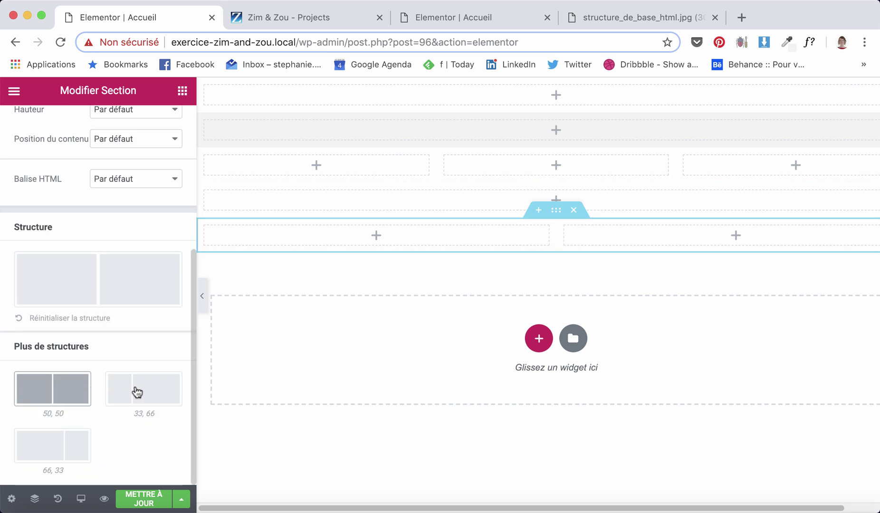
left_click(137, 391)
left_click(57, 447)
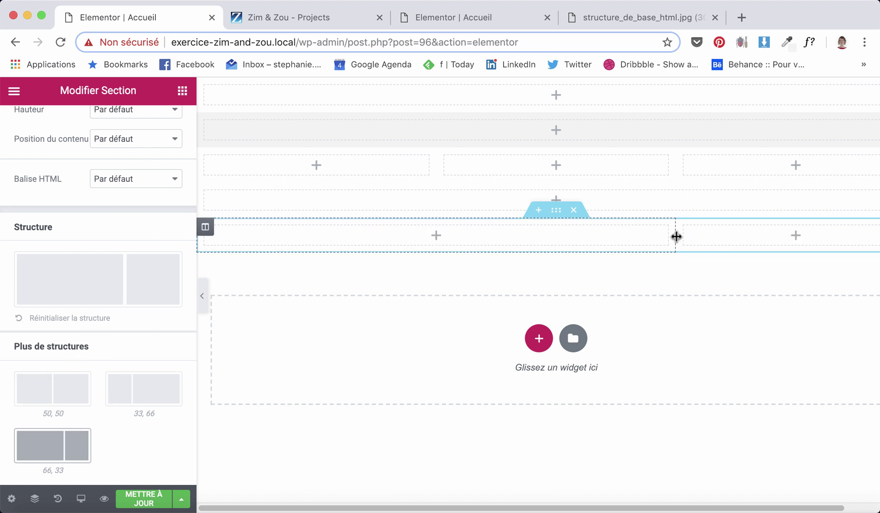
Narrow the first column of the two-column section to about 39% and insert a two-column inner section into it
left_click_drag(676, 236, 474, 235)
left_click(538, 211)
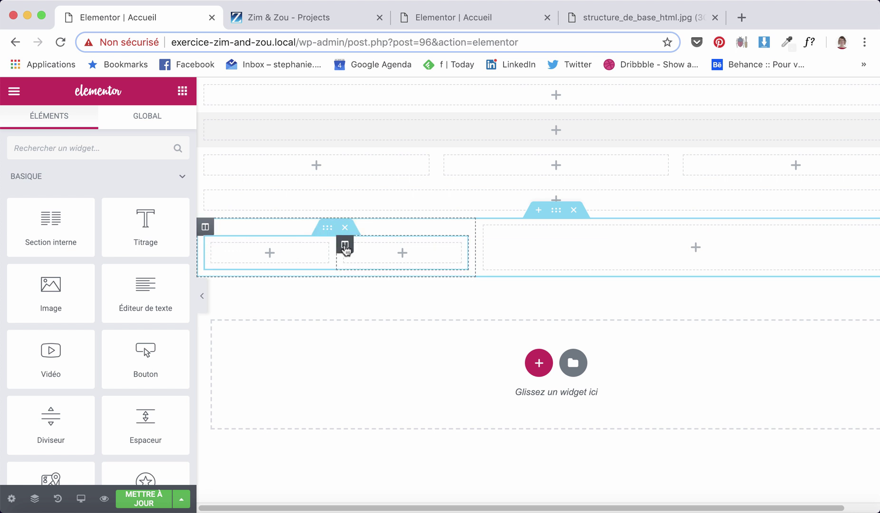
Set the width of the column containing the inner section to 41%
left_click(206, 227)
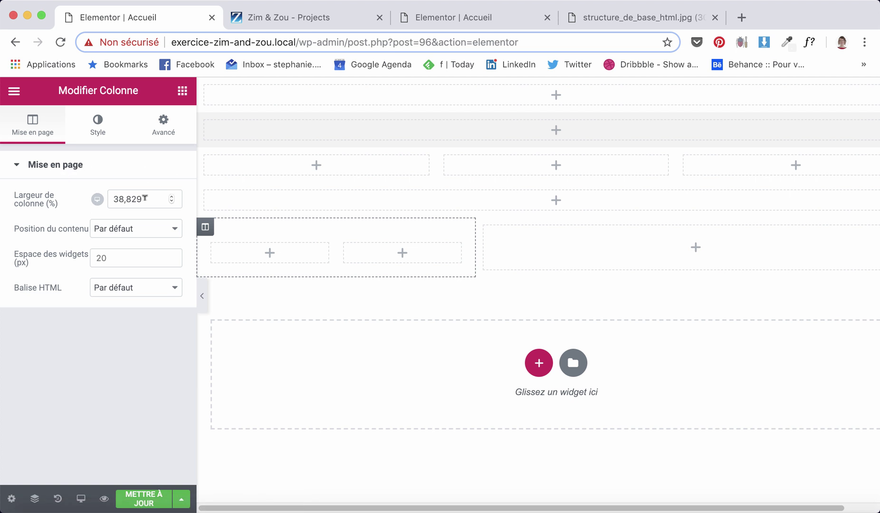
left_click(170, 203)
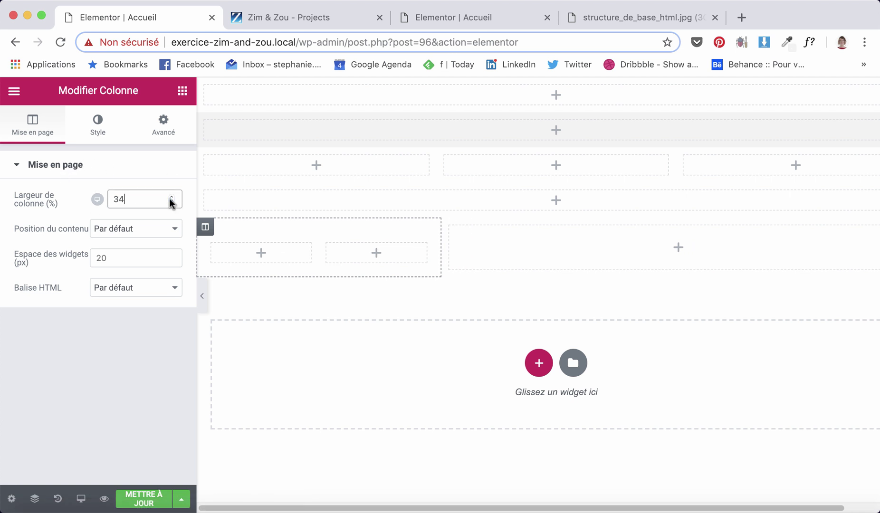
left_click(170, 195)
left_click(170, 194)
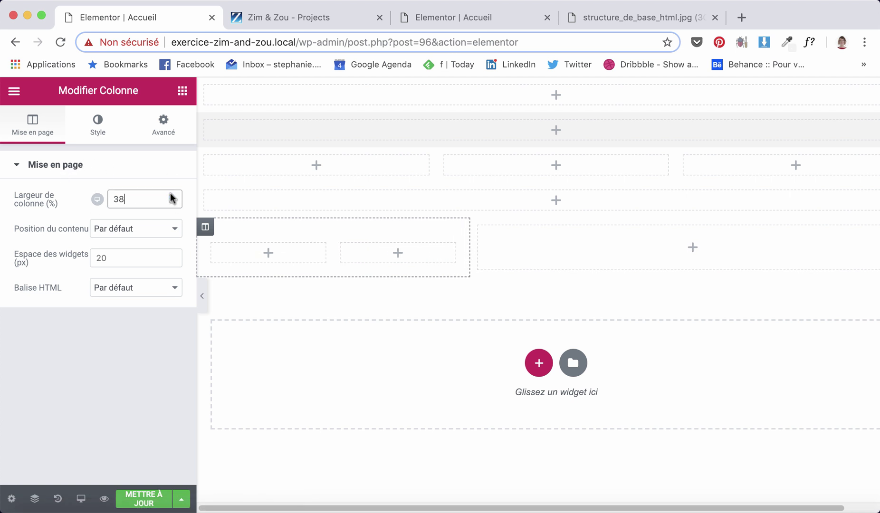
left_click(170, 195)
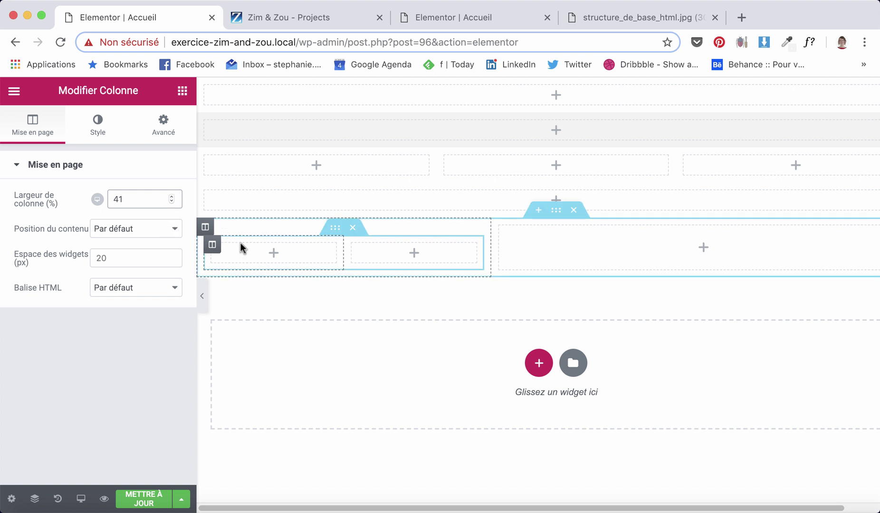
left_click(176, 230)
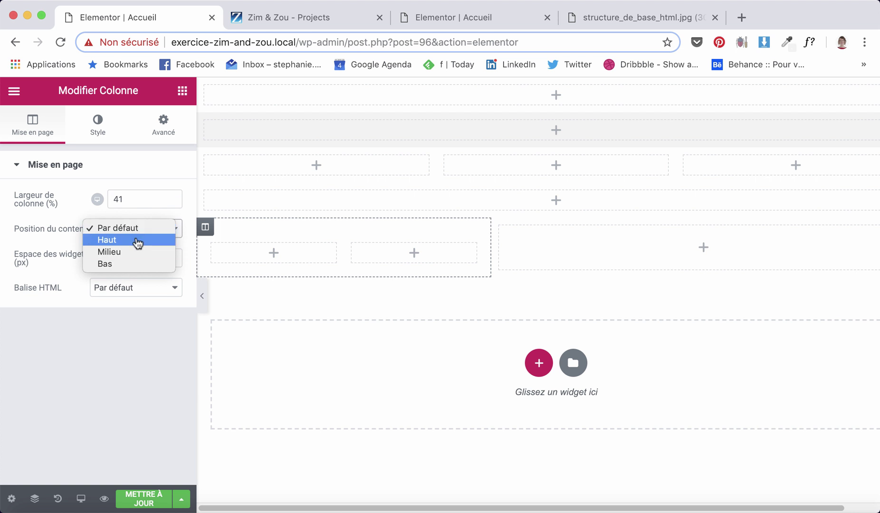
left_click(91, 332)
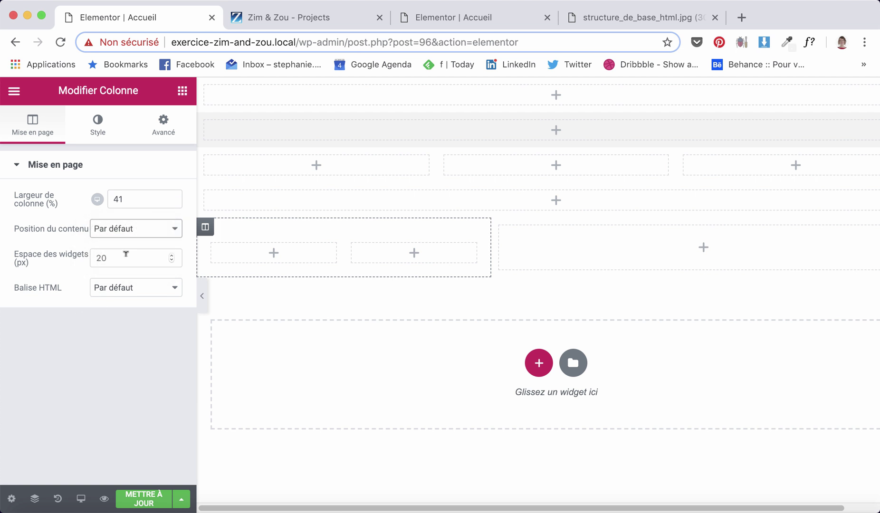
left_click(176, 288)
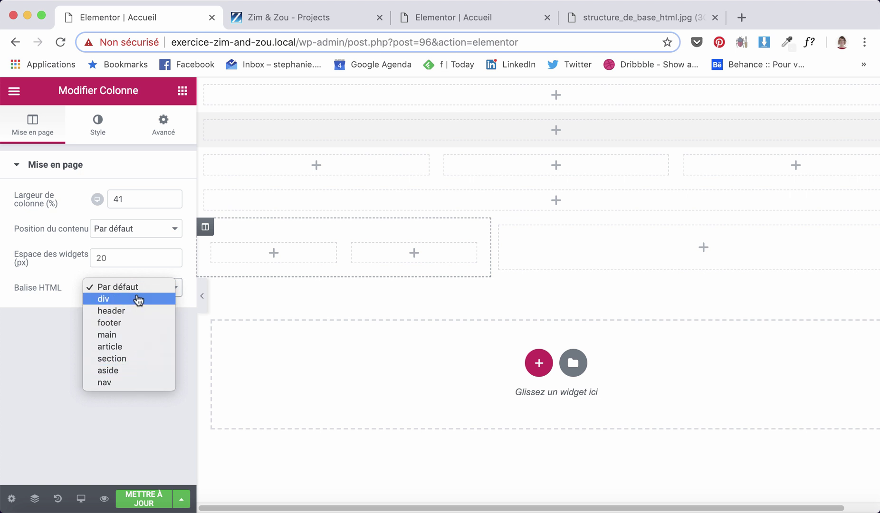
left_click(191, 280)
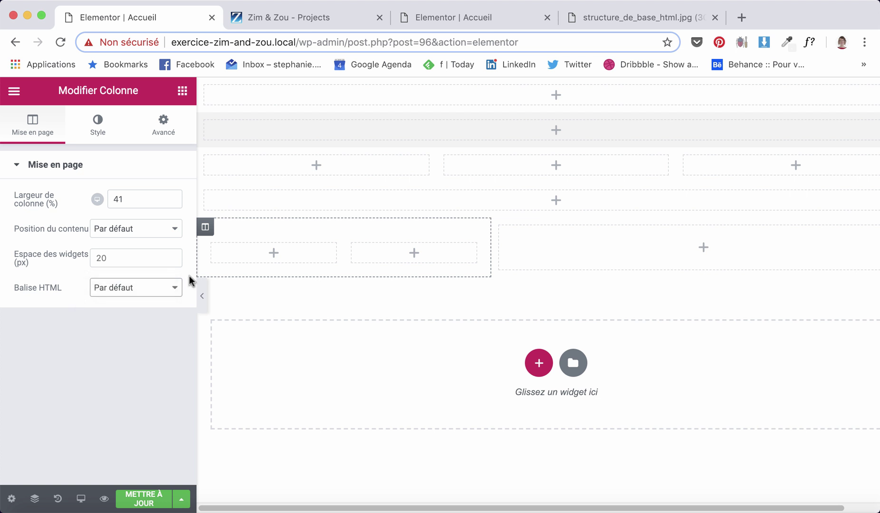
Add a new column directly after the column that contains the inner section
right_click(205, 230)
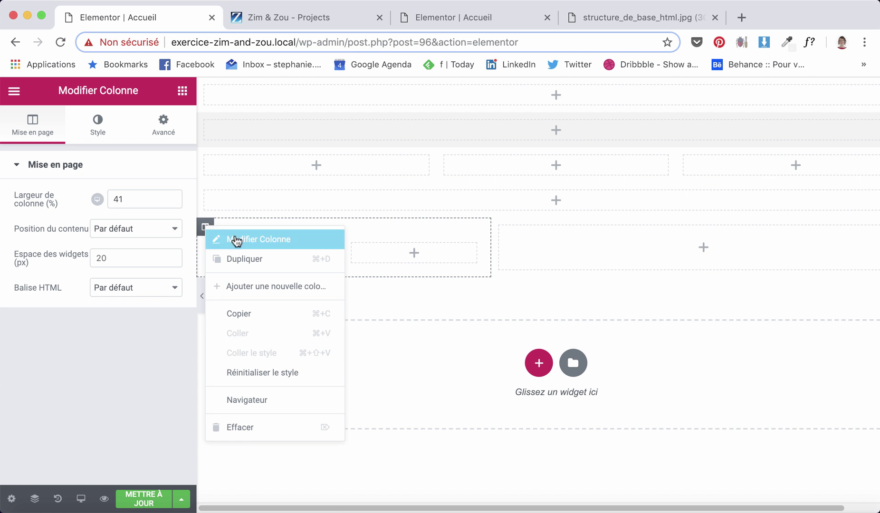
left_click(248, 287)
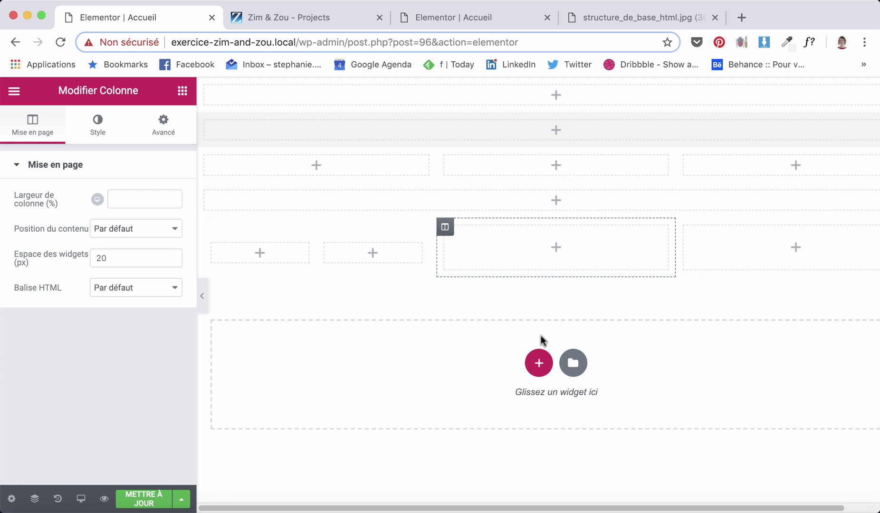
Remove the bottom section containing the inner section, along with the single-column footer section above it
left_click(539, 364)
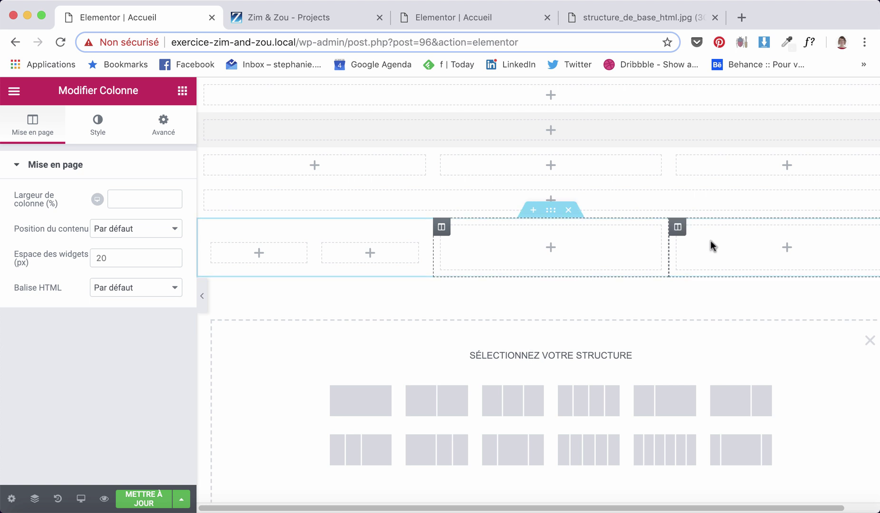
left_click(565, 209)
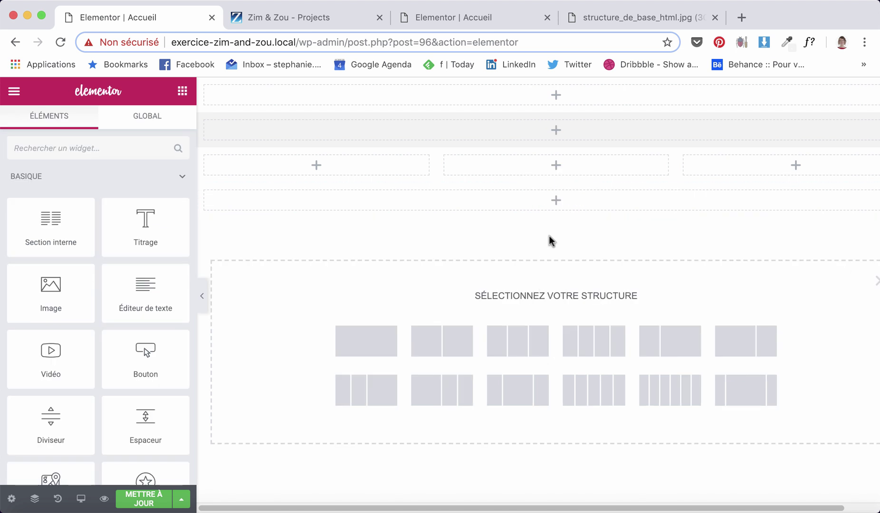
key("super+z")
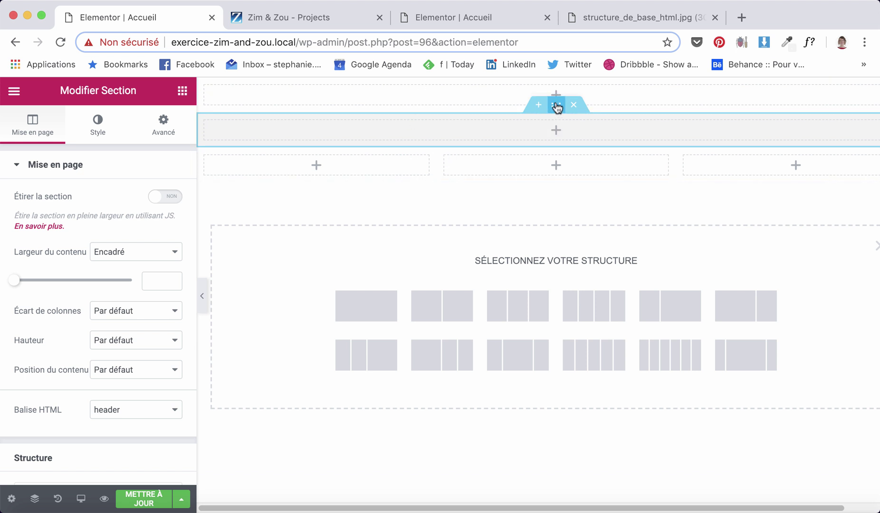
Reorder the sections so the grey header comes first, the three-column main second and the empty single-column section last
left_click_drag(556, 106, 547, 162)
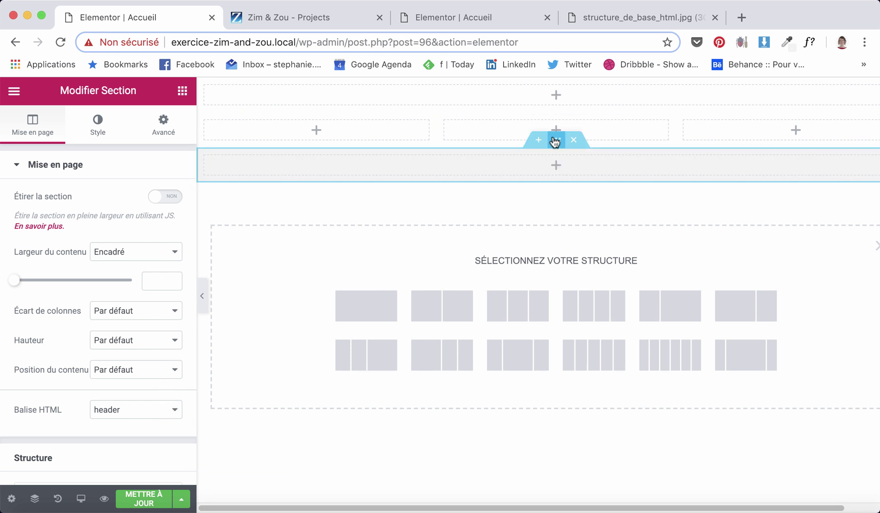
mouse_move(556, 139)
left_mouse_down()
mouse_move(559, 88)
mouse_move(557, 180)
mouse_move(554, 123)
left_mouse_up()
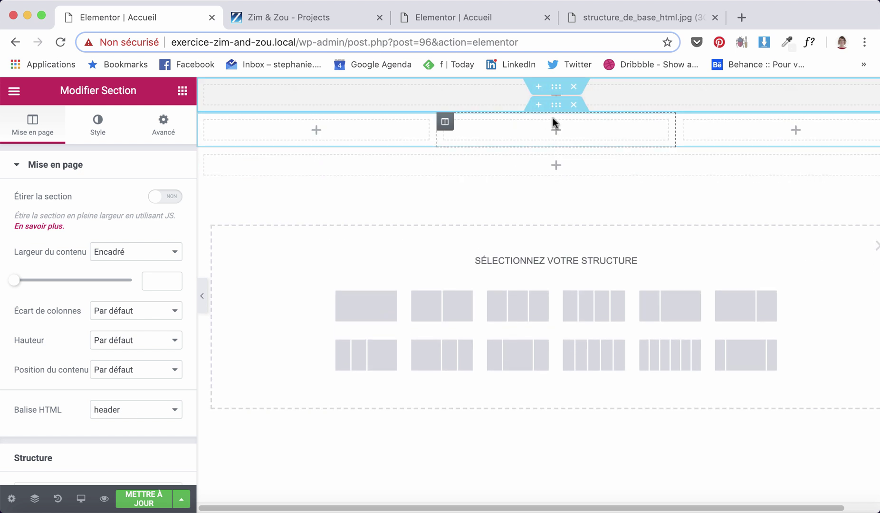
Check the HTML tag of the three-column section and set the tag of the single-column section below it to footer
left_click(557, 107)
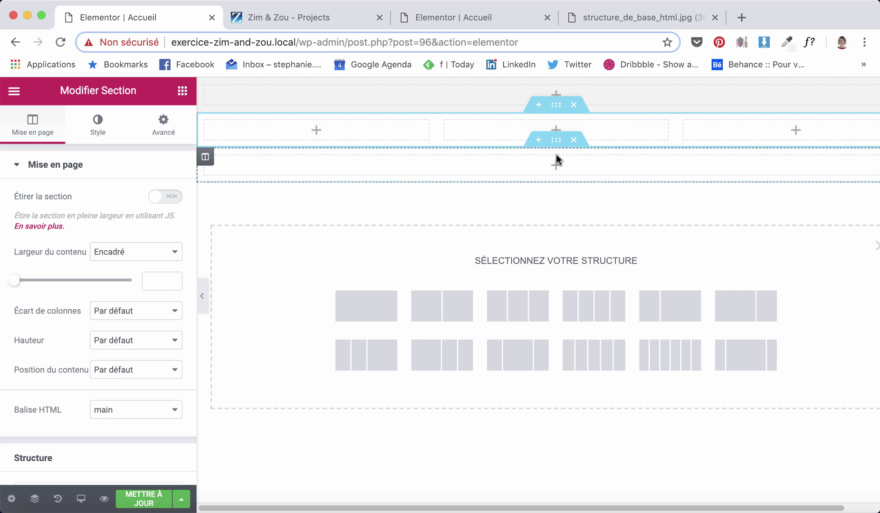
left_click(556, 140)
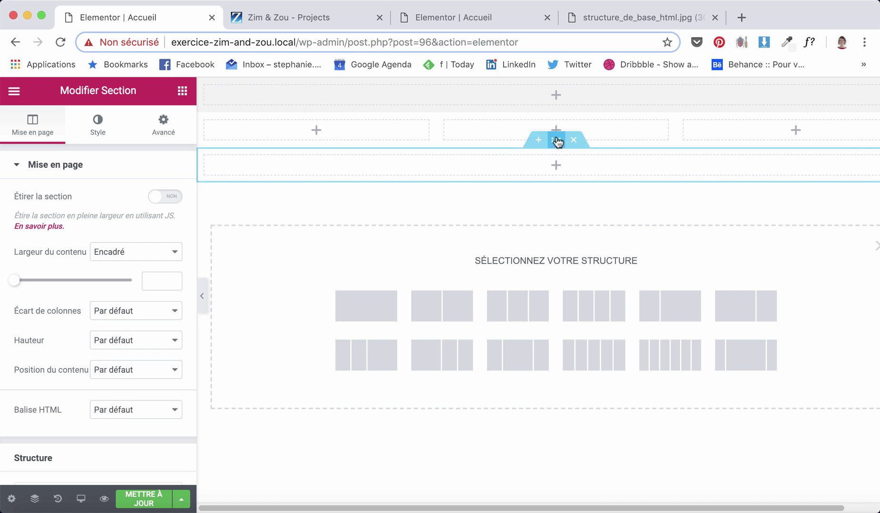
left_click(173, 411)
left_click(172, 443)
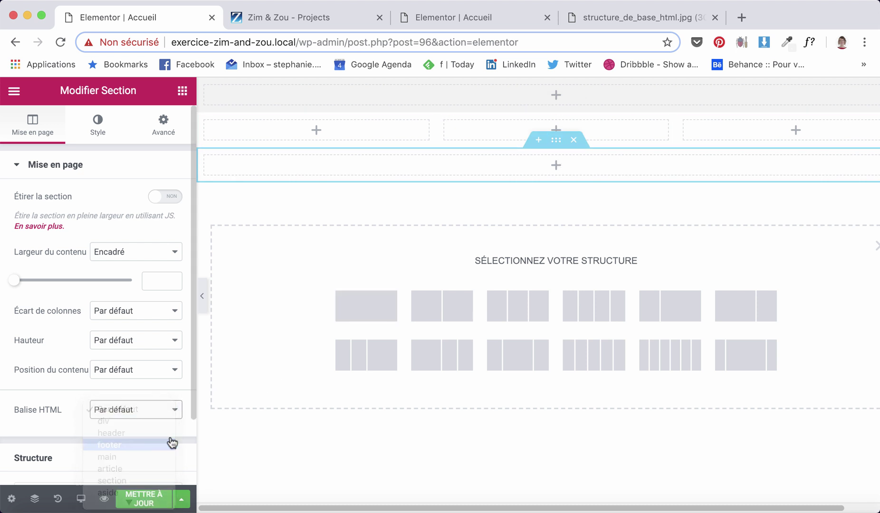
left_click(398, 446)
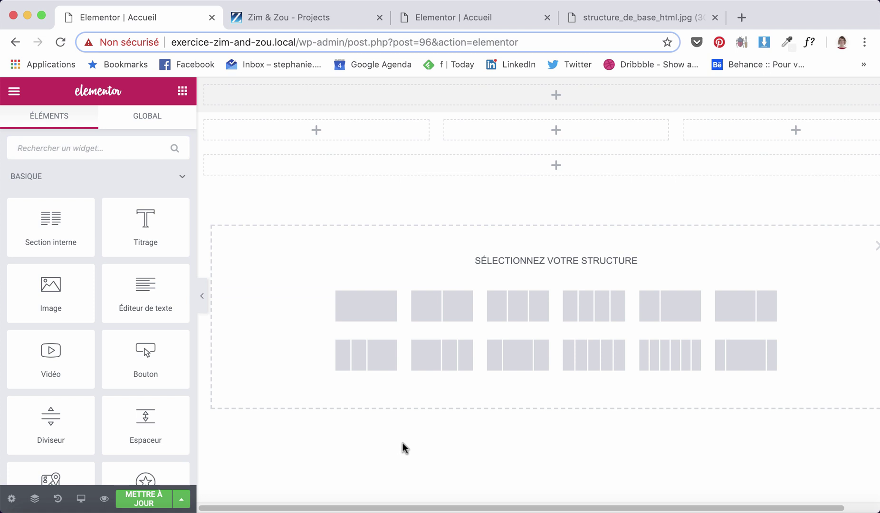